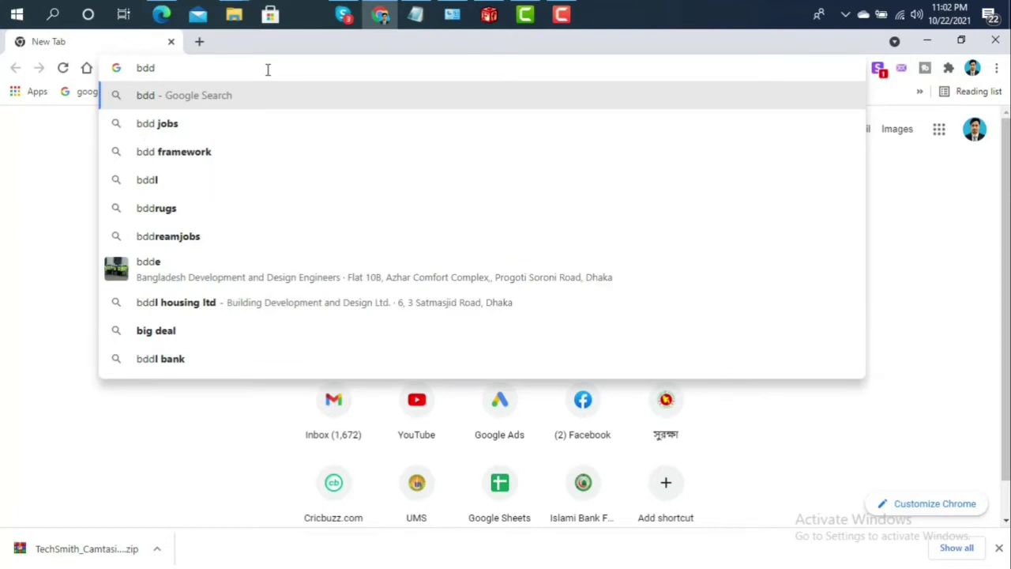
# Correct the address to 'bdr' and load the bdris.gov.bd/br/application suggestion
pyautogui.press('BackSpace')
pyautogui.press('BackSpace')
pyautogui.write('d')
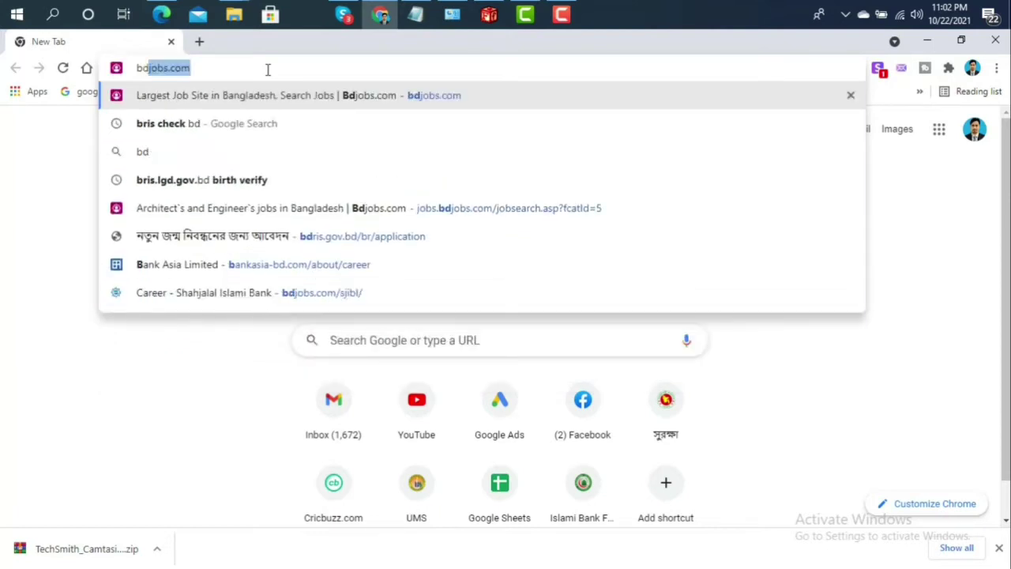
pyautogui.write('ri')
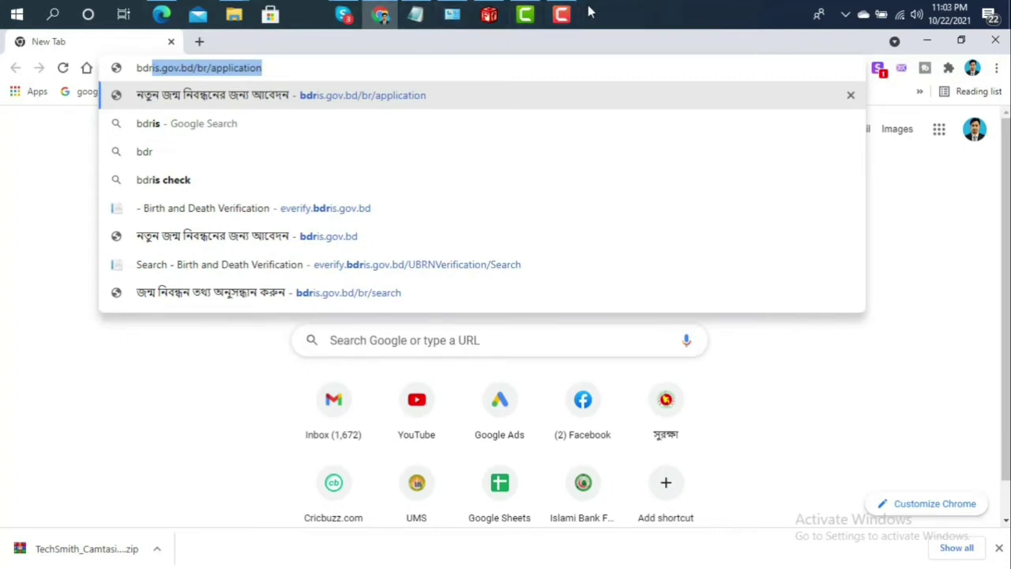
pyautogui.press('Return')
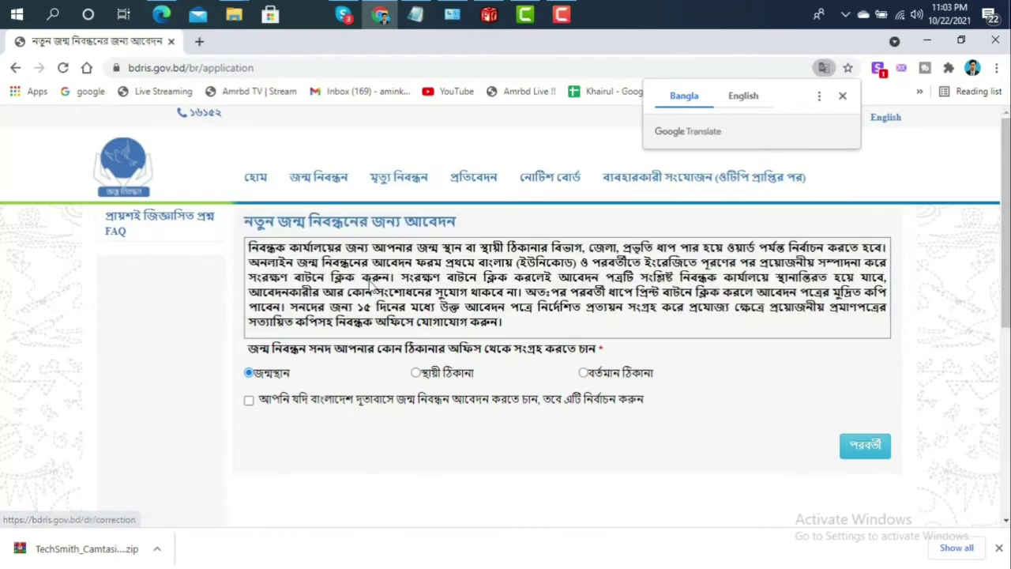
# Go to জন্ম নিবন্ধন সনদ পুনঃ মুদ্রণ (certificate reprint) from the জন্ম নিবন্ধন menu
pyautogui.moveTo(325, 189)
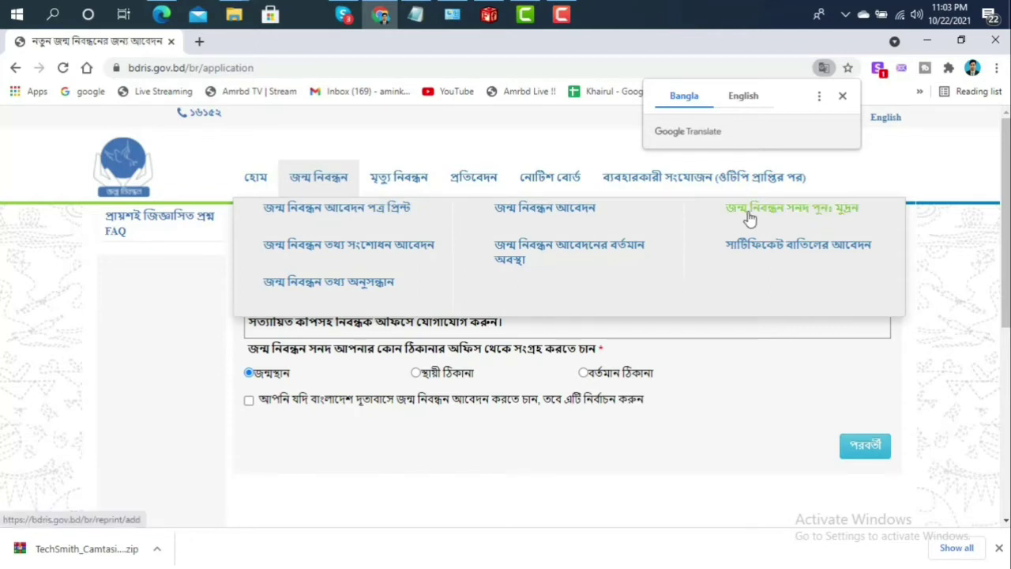
pyautogui.click(817, 221)
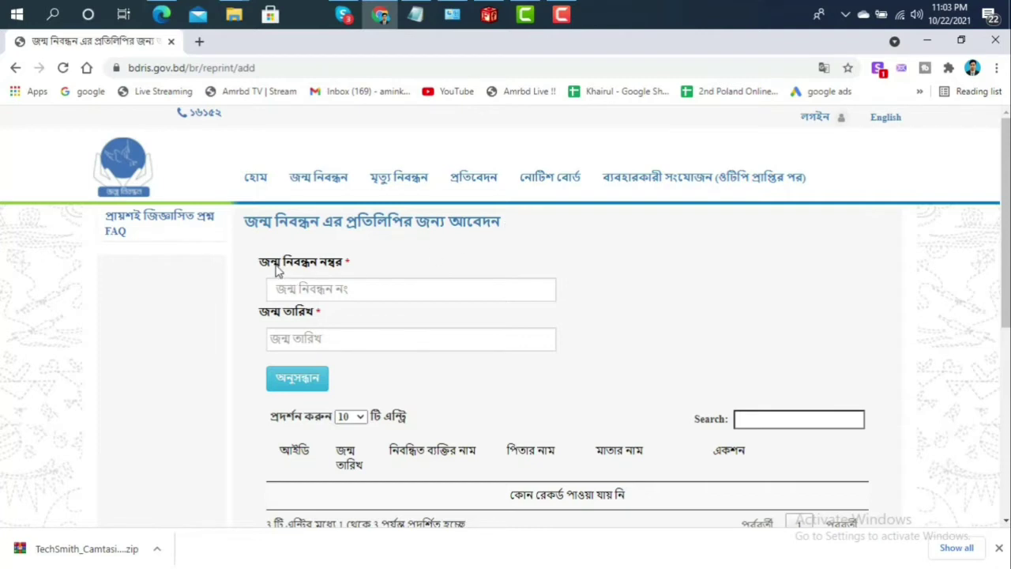
# Enter the person's birth registration number in the জন্ম নিবন্ধন নম্বর field
pyautogui.click(345, 288)
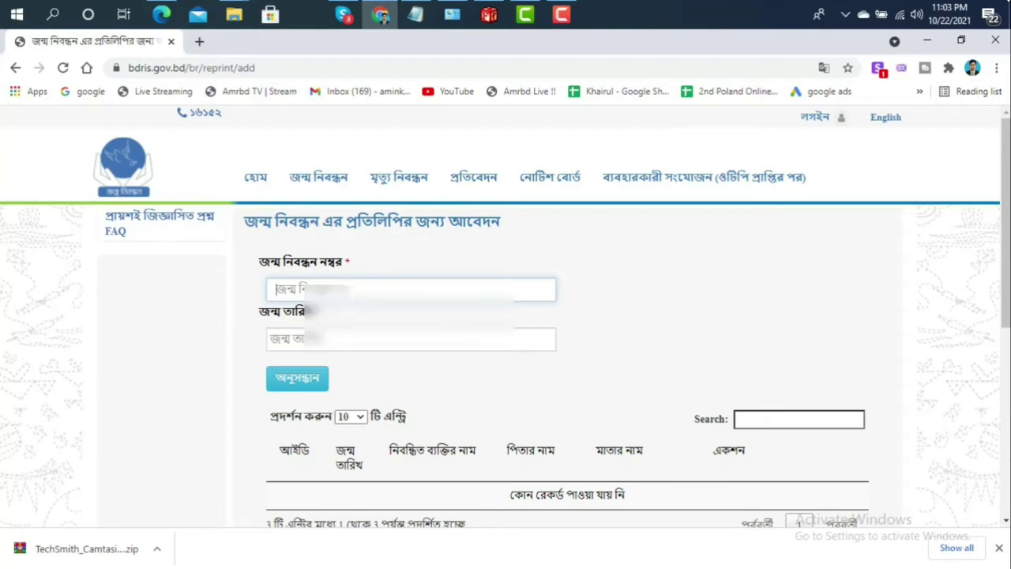
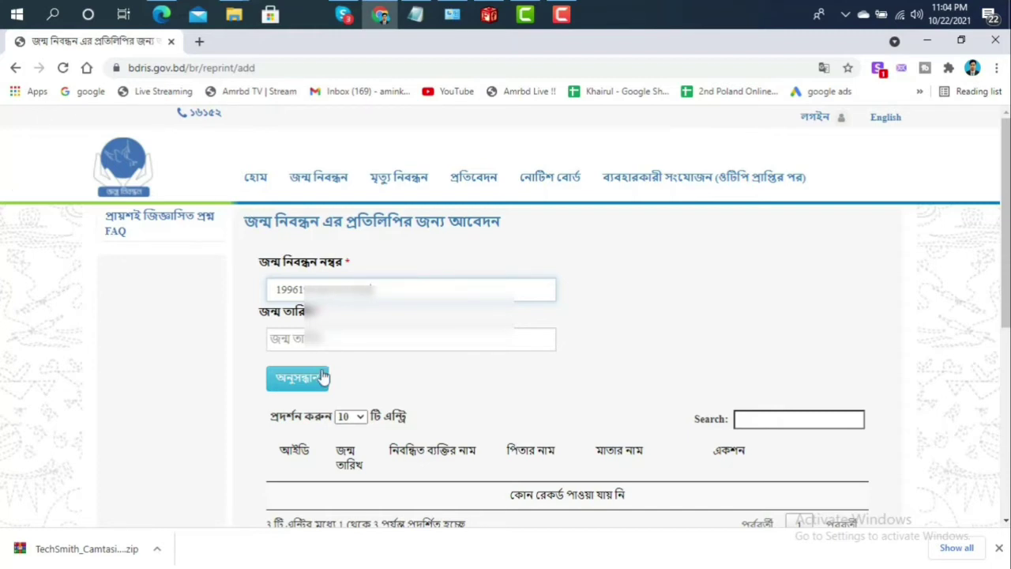
pyautogui.click(304, 338)
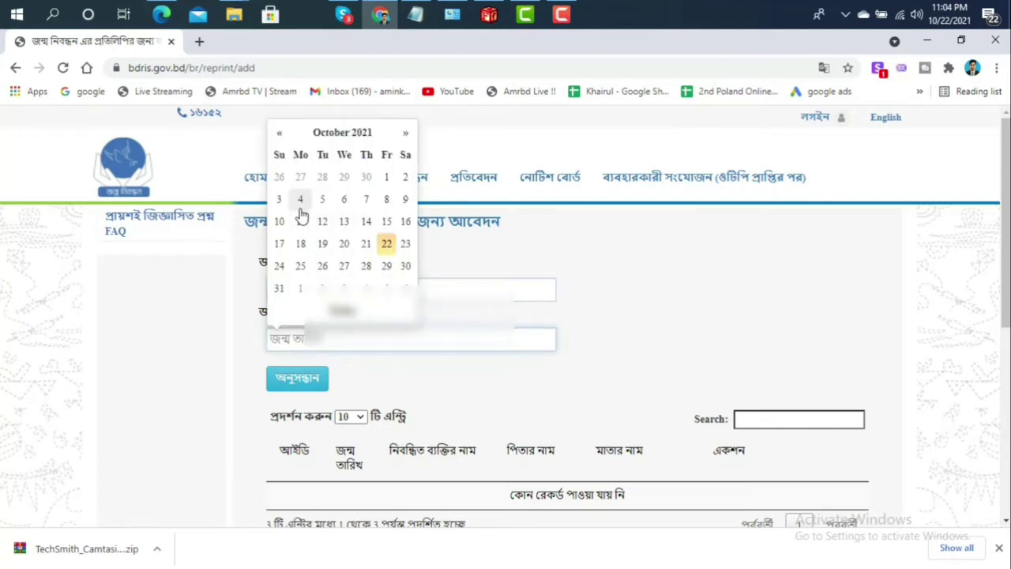
# Pick a first date, then page the date picker back year by year
pyautogui.click(365, 204)
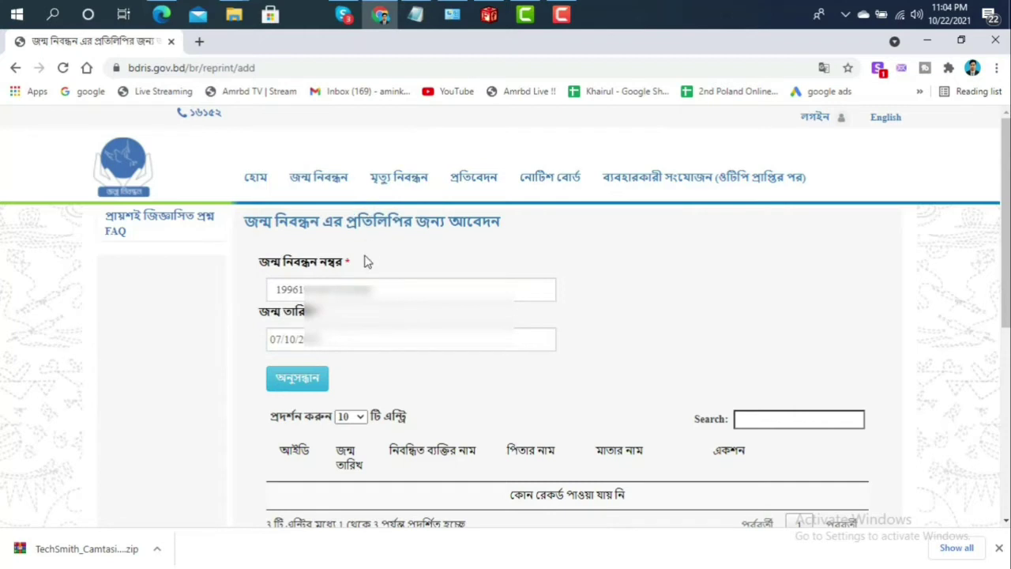
pyautogui.click(328, 345)
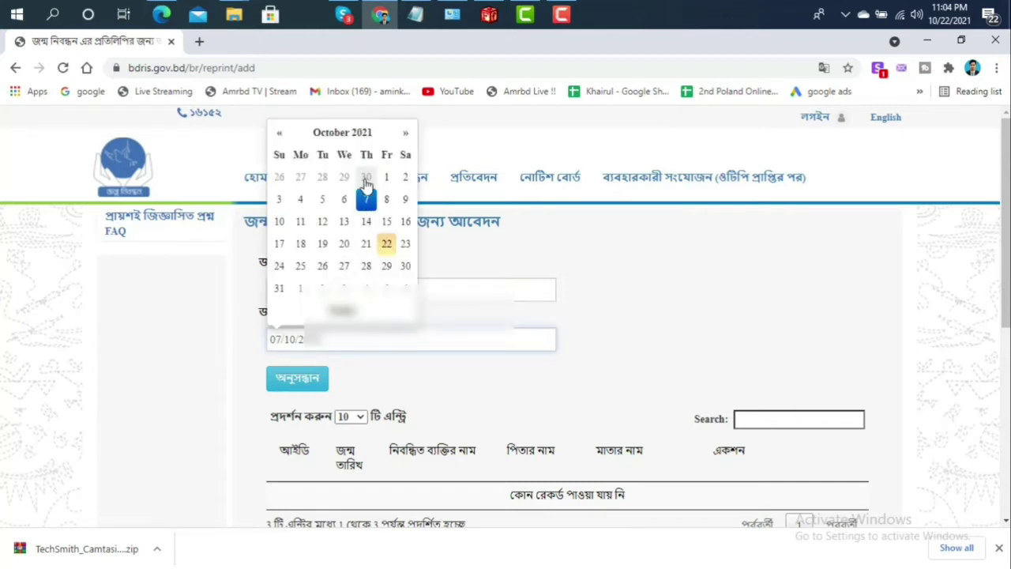
pyautogui.click(352, 140)
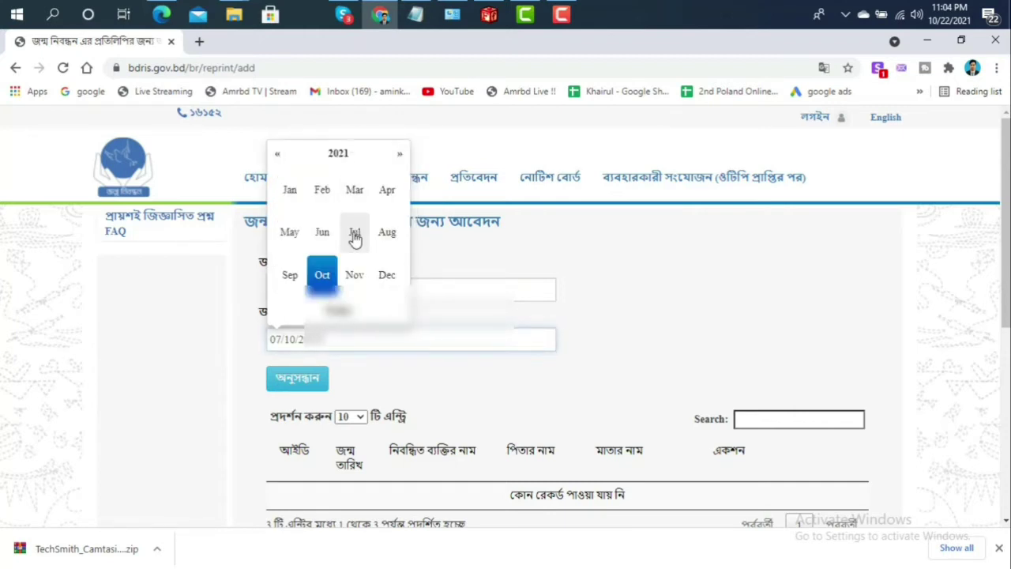
pyautogui.click(320, 237)
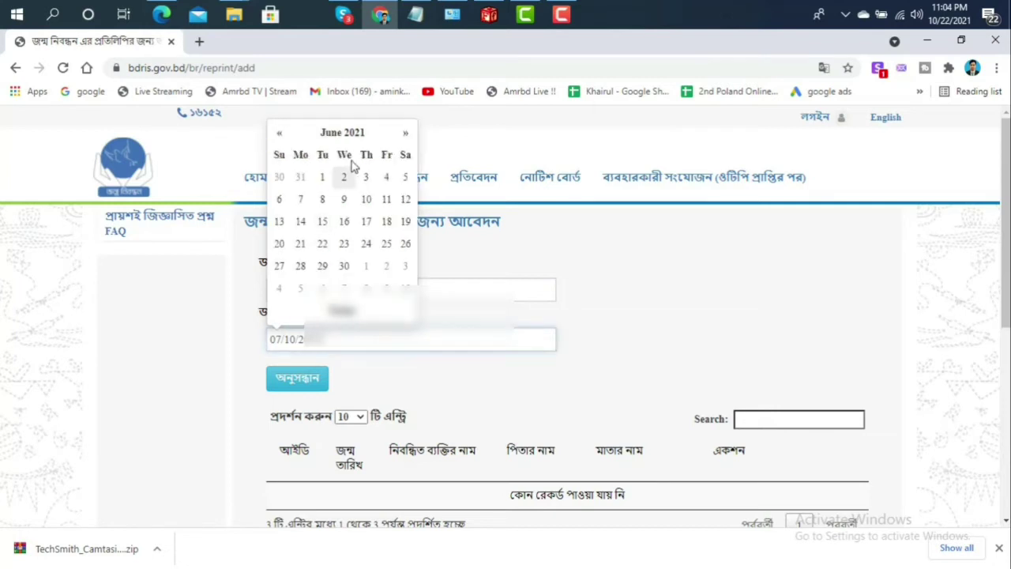
pyautogui.click(354, 136)
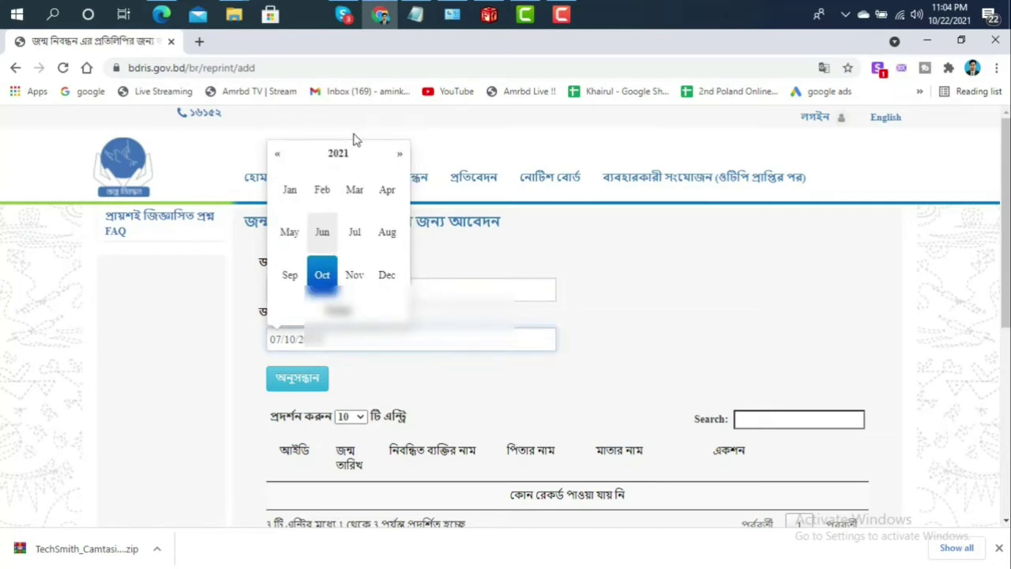
pyautogui.click(277, 155)
pyautogui.click(275, 156)
pyautogui.click(275, 156)
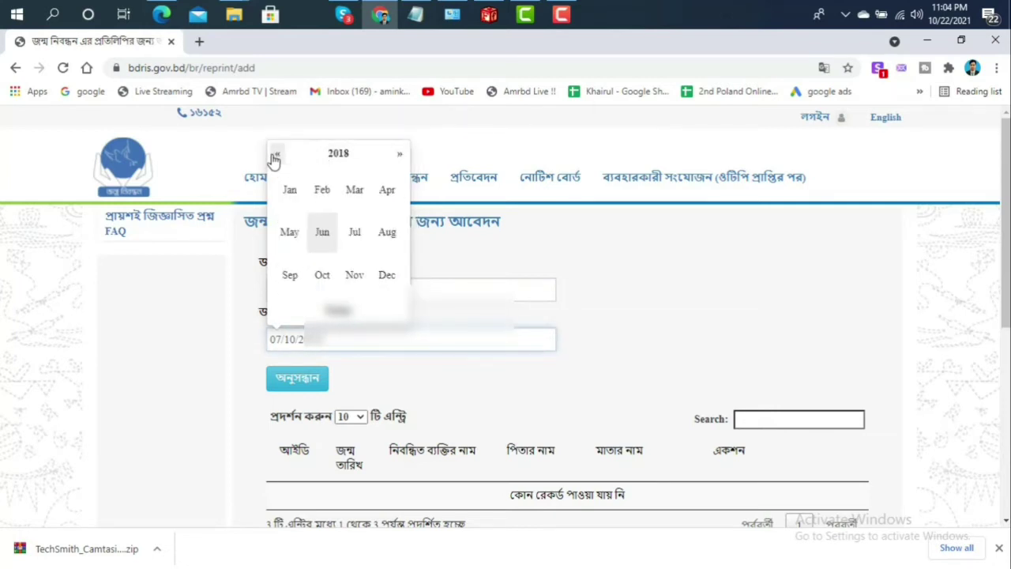
pyautogui.click(275, 155)
pyautogui.click(275, 156)
pyautogui.click(275, 156)
pyautogui.click(275, 155)
# Set the date of birth to 7 June 1996 via the 1990-1999 decade view
pyautogui.click(346, 155)
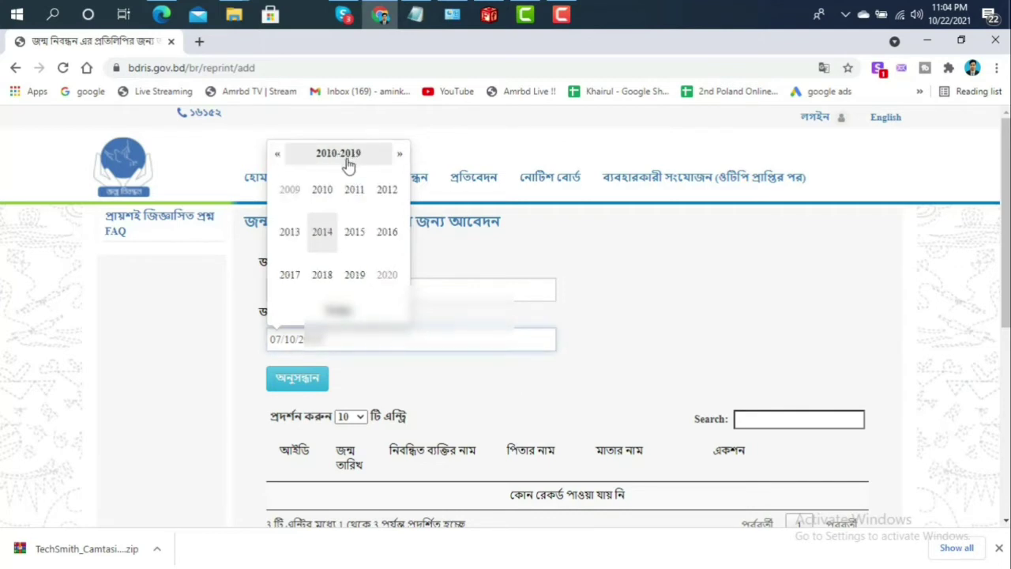
pyautogui.click(279, 157)
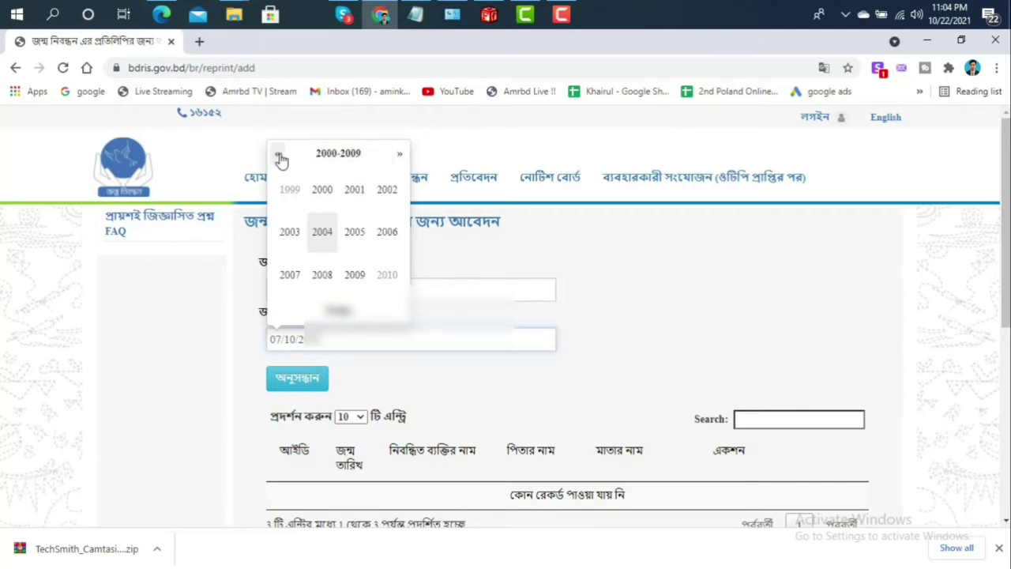
pyautogui.click(277, 156)
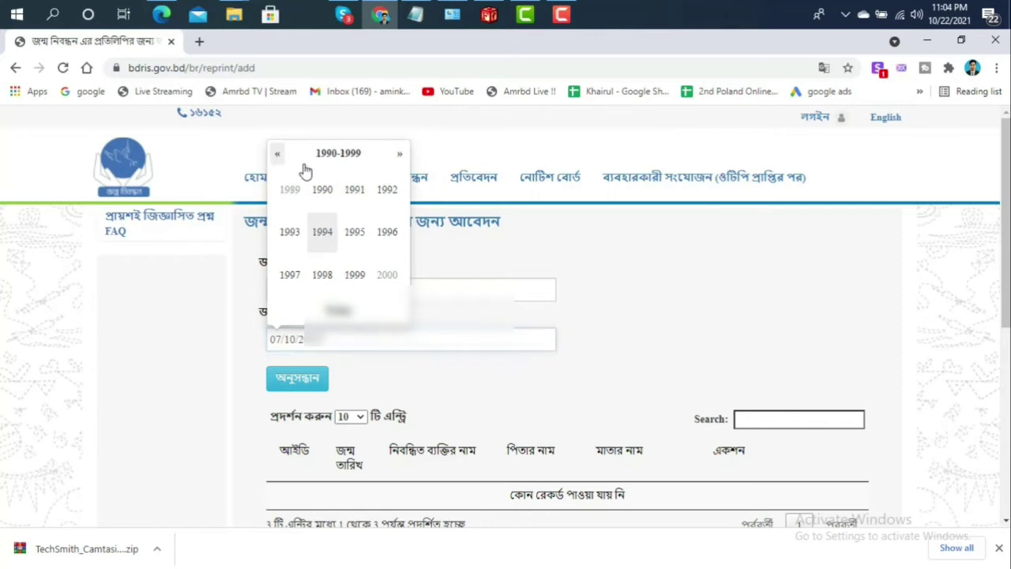
pyautogui.click(387, 234)
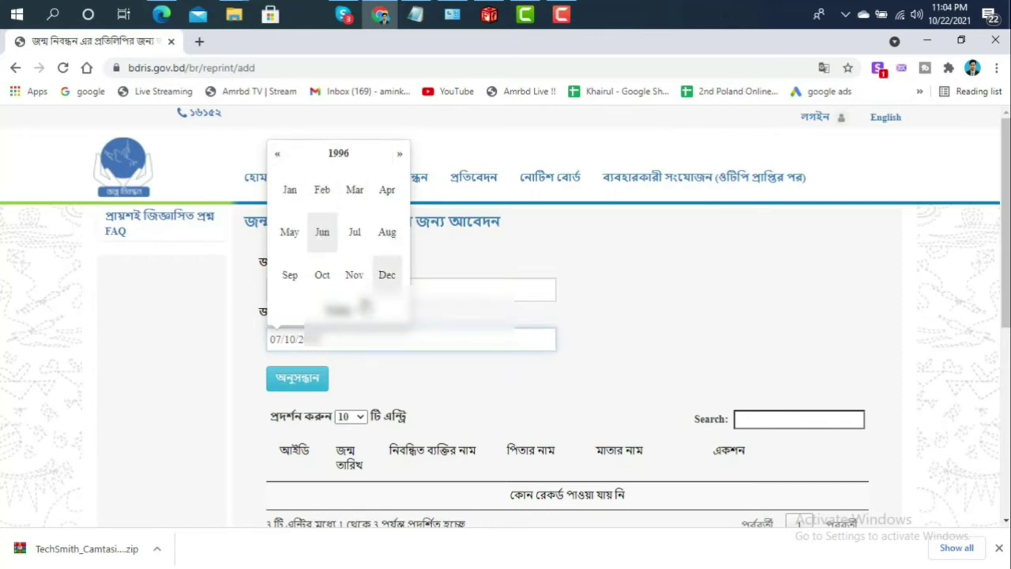
pyautogui.click(323, 234)
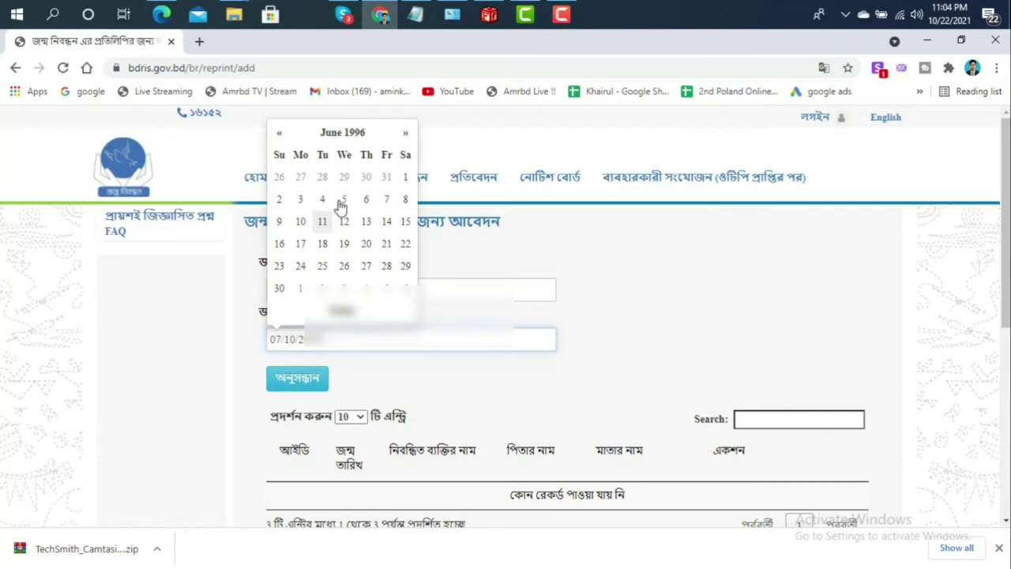
pyautogui.click(387, 203)
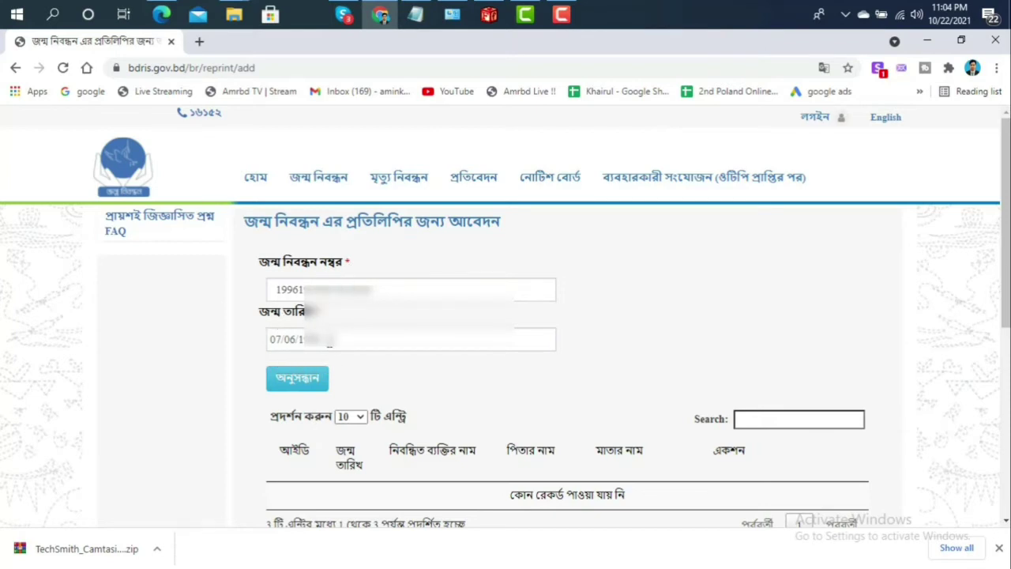
# Search and choose the single matching record dated 07/06/1996 for reprint
pyautogui.click(289, 385)
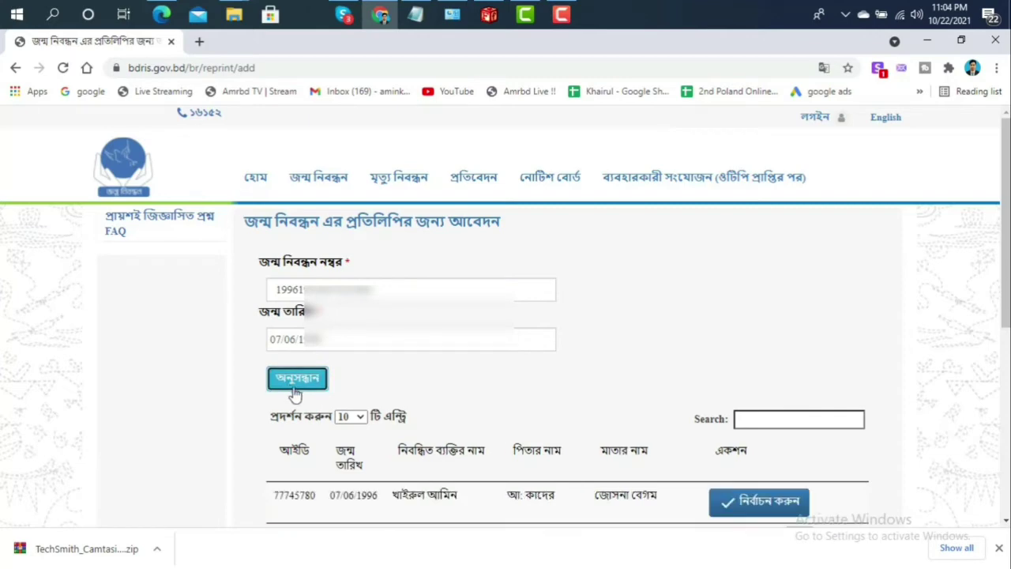
pyautogui.scroll(-2, 365, 419)
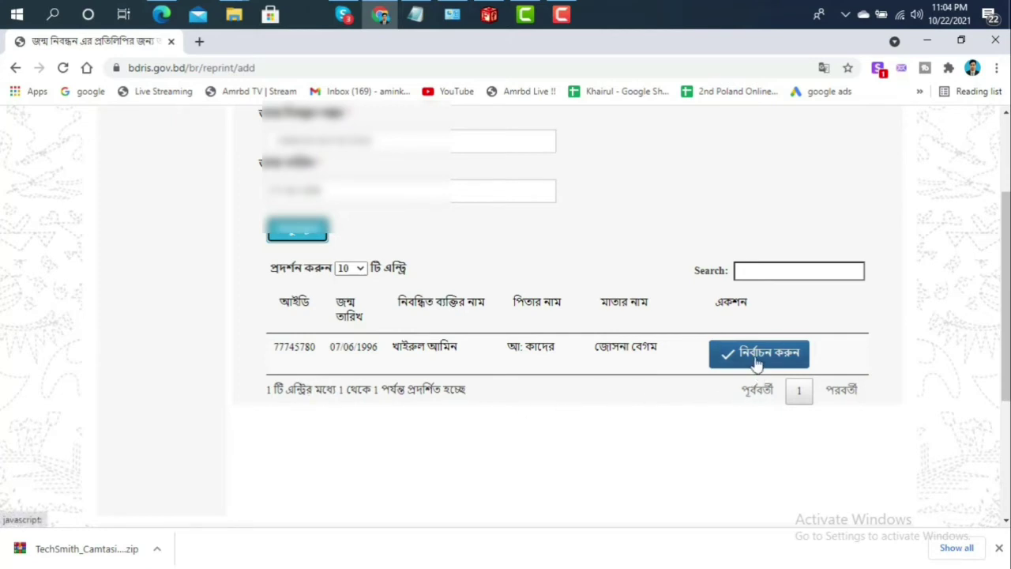
pyautogui.click(756, 362)
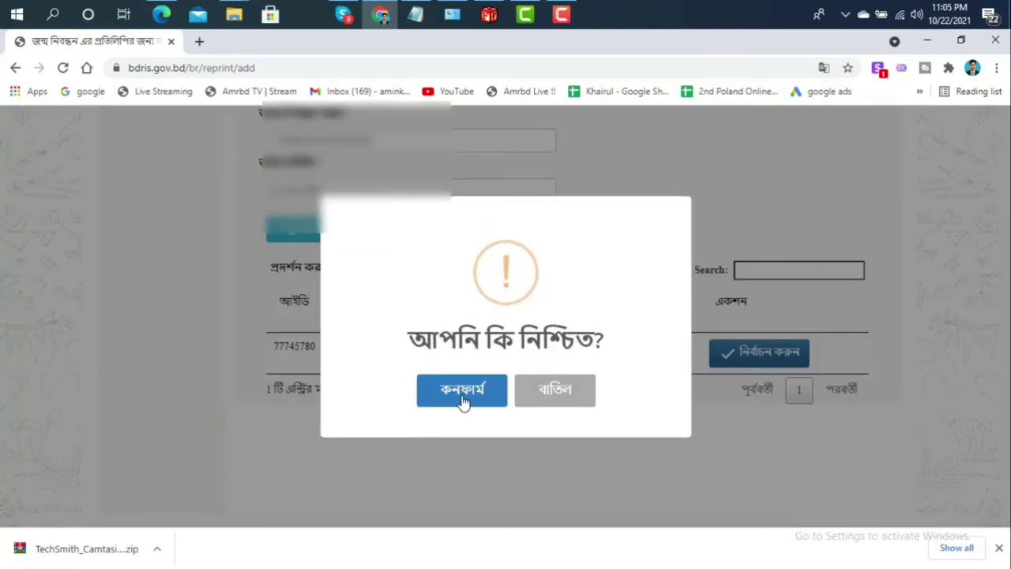
pyautogui.click(463, 399)
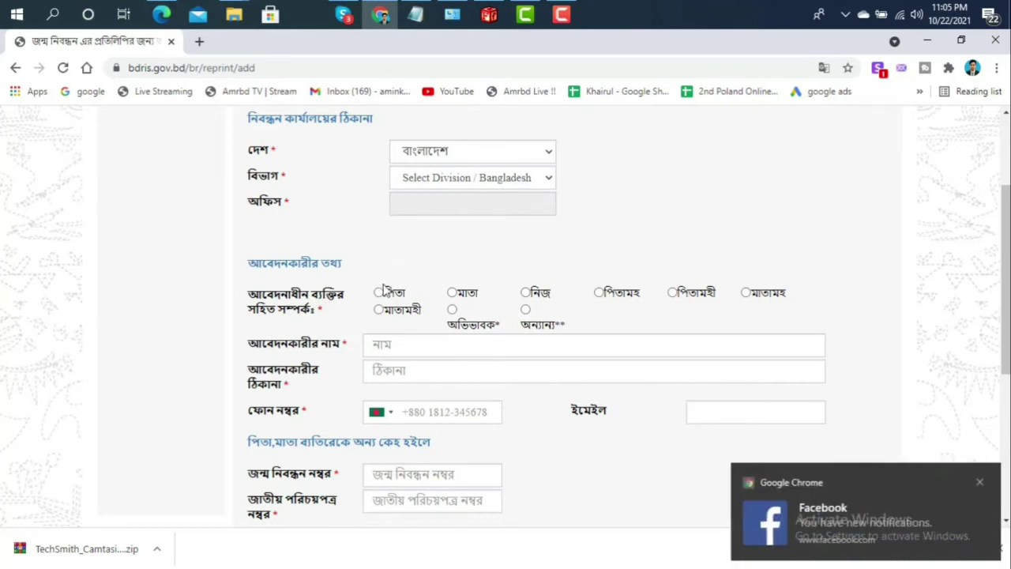
pyautogui.scroll(1, 331, 328)
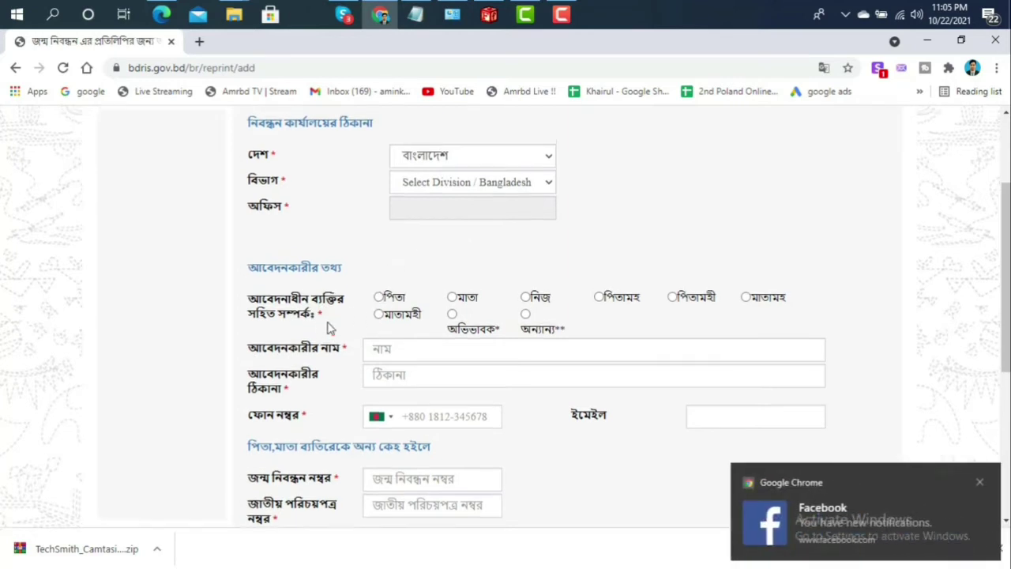
pyautogui.scroll(1, 330, 329)
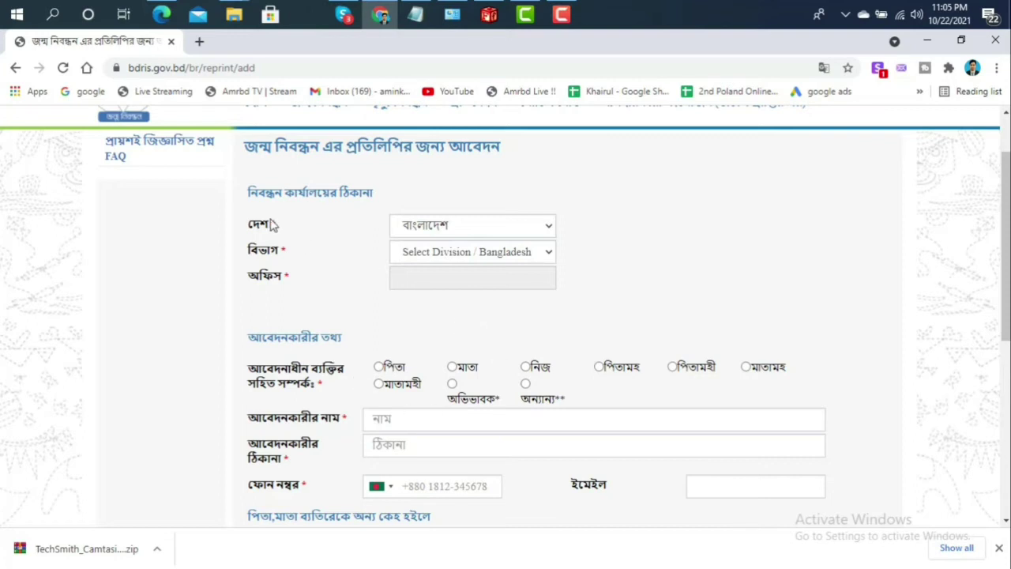
# Choose চট্টগ্রাম বিভাগ, কুমিল্লা, দেবীদ্বার and ফতেহাবাদ as division, district, upazila and union
pyautogui.click(475, 256)
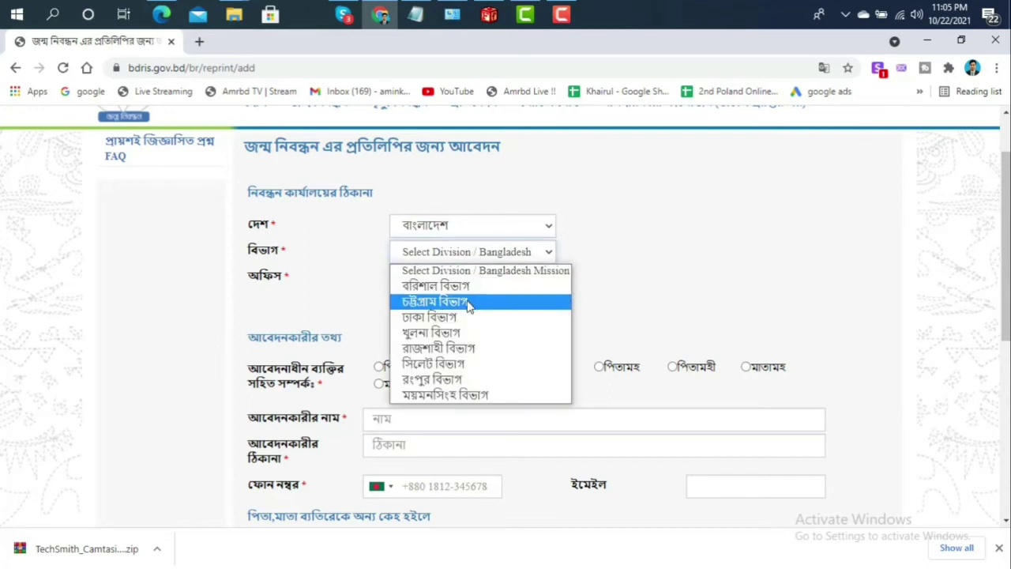
pyautogui.click(467, 304)
pyautogui.click(464, 280)
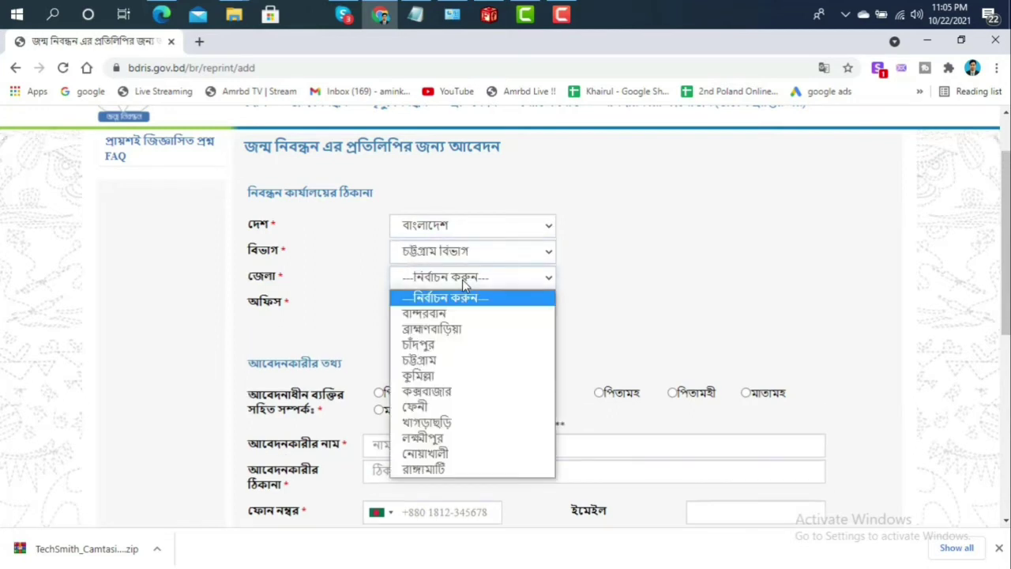
pyautogui.click(457, 376)
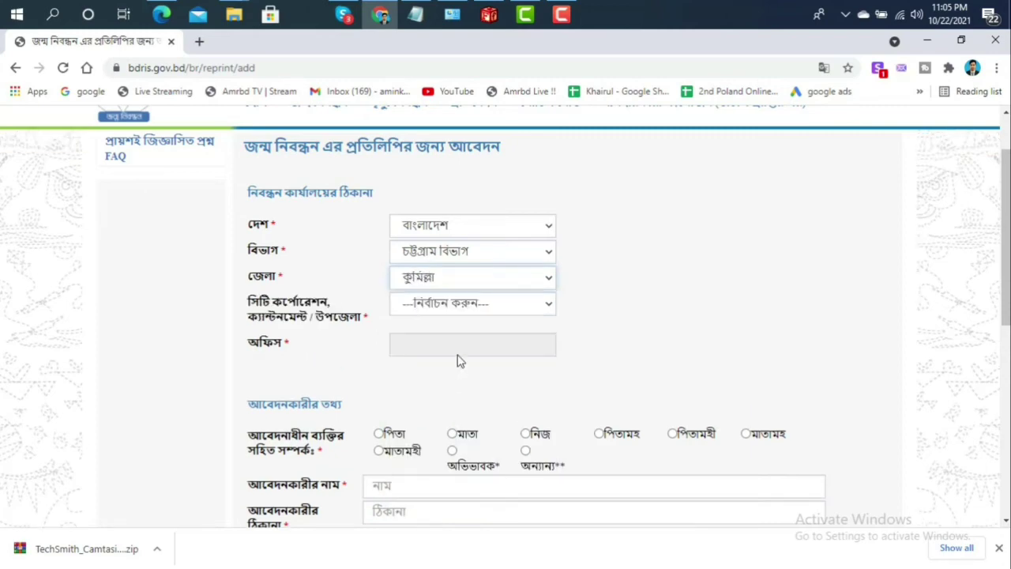
pyautogui.click(468, 315)
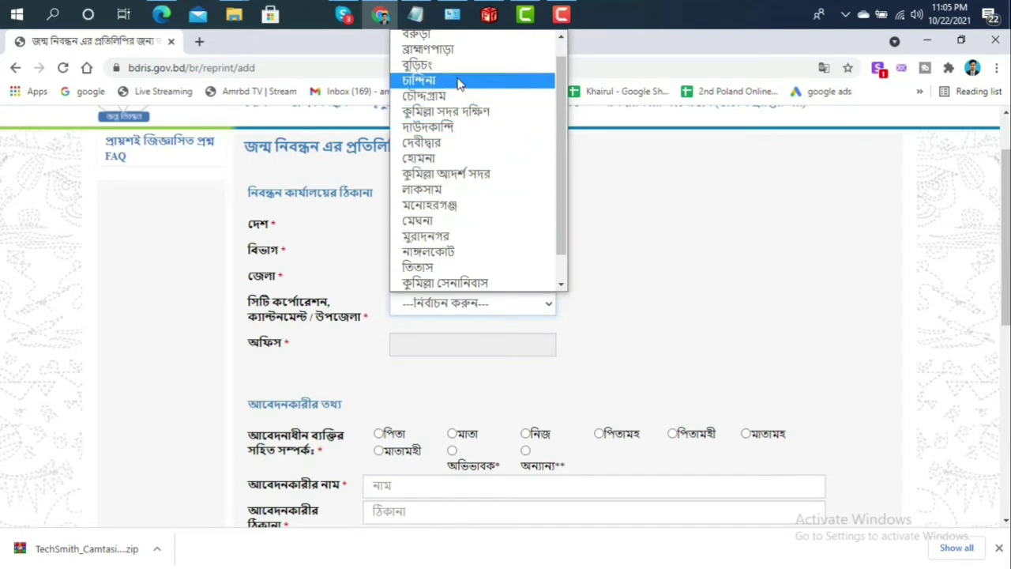
pyautogui.click(461, 143)
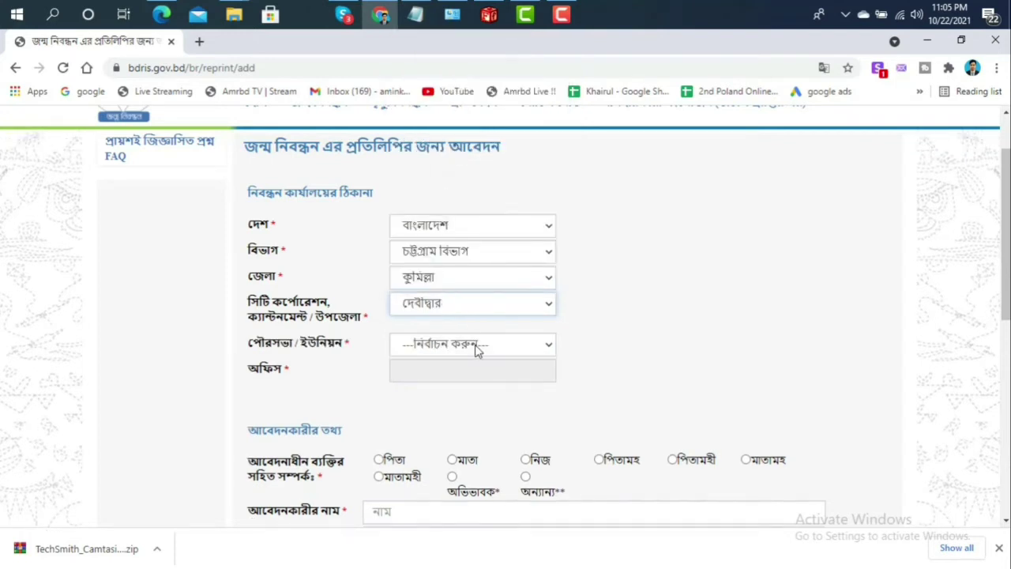
pyautogui.click(478, 348)
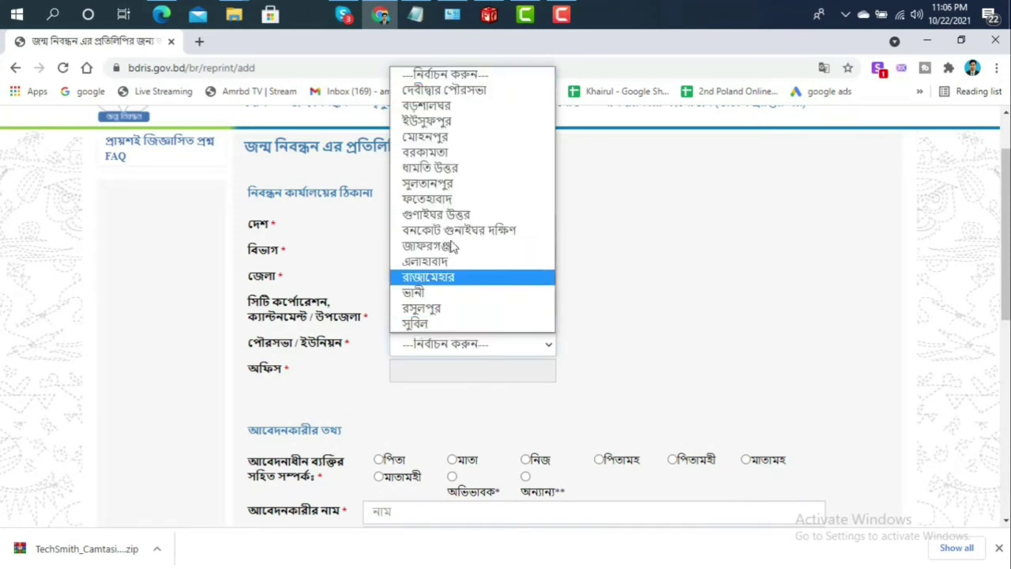
pyautogui.click(452, 201)
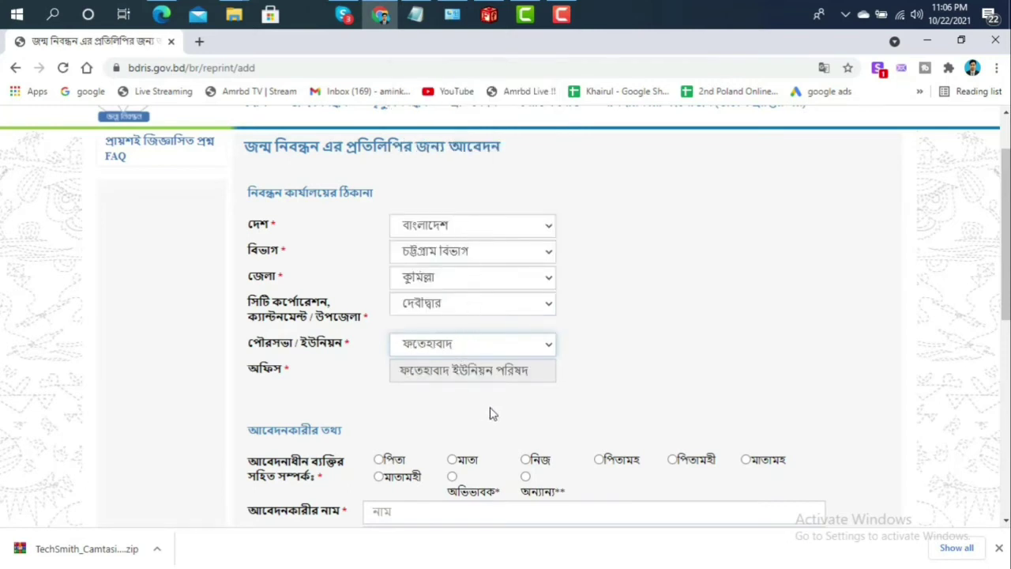
pyautogui.scroll(-1, 551, 387)
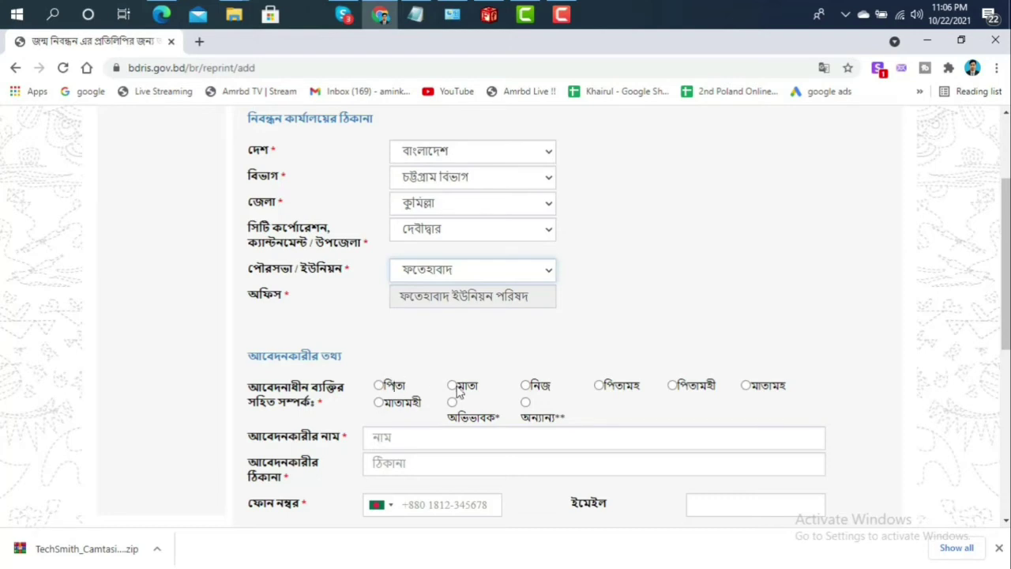
# Mark the applicant as the registered person themselves (নিজ)
pyautogui.click(488, 392)
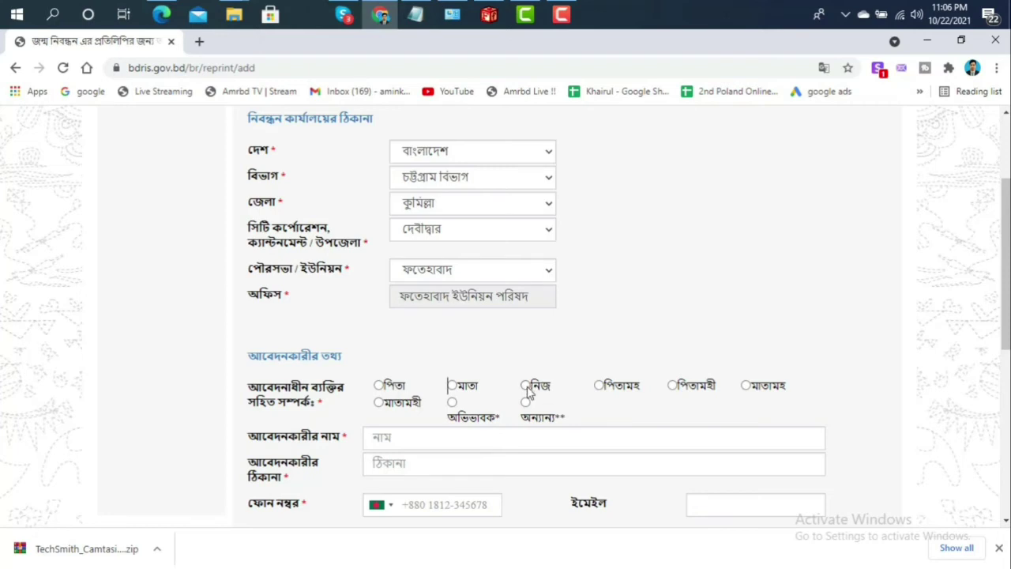
pyautogui.click(526, 388)
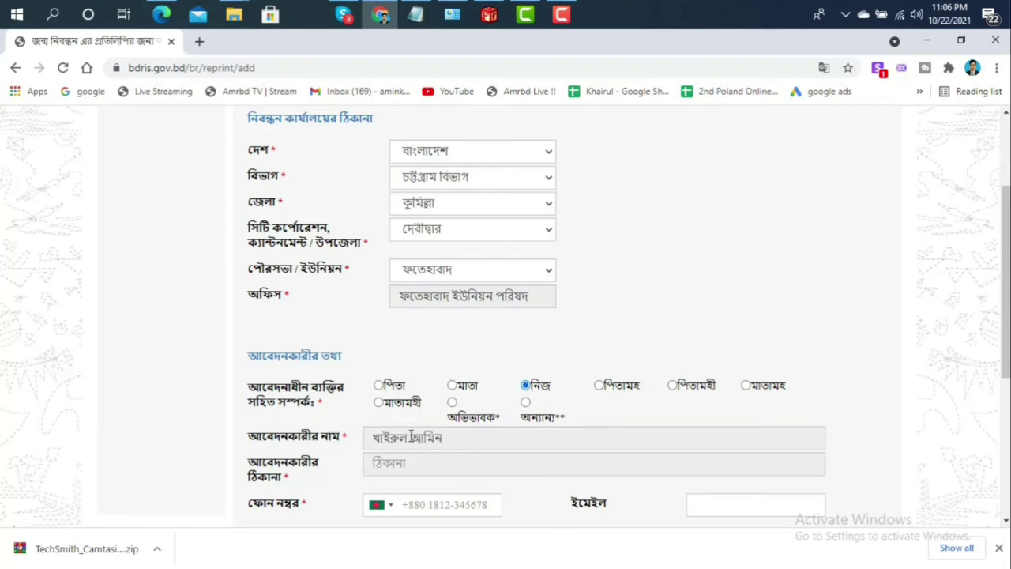
pyautogui.scroll(-1, 502, 462)
pyautogui.click(480, 395)
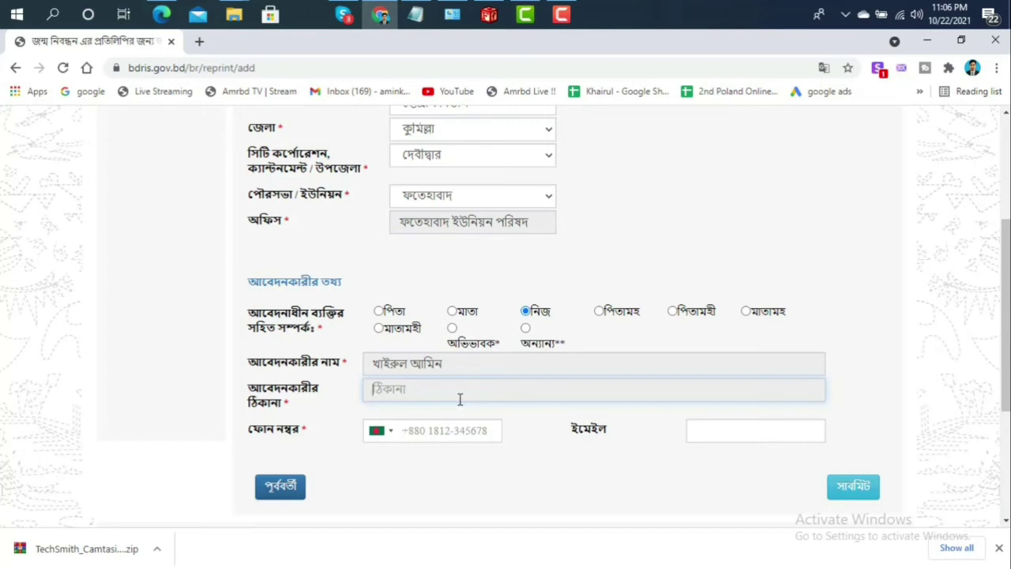
# Enter the applicant's phone number and fill the e-mail from Chrome's saved address
pyautogui.click(409, 430)
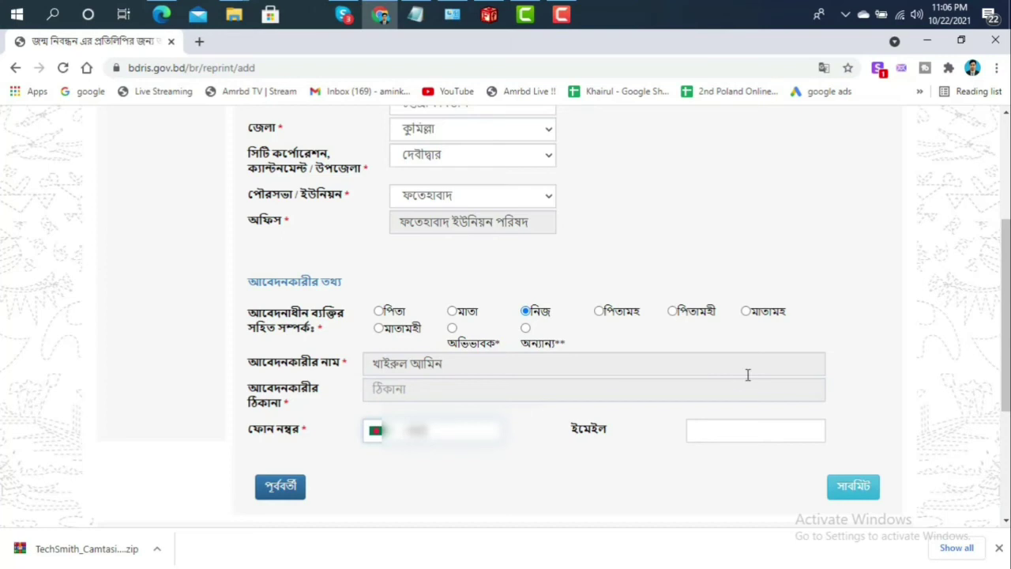
pyautogui.write('175612')
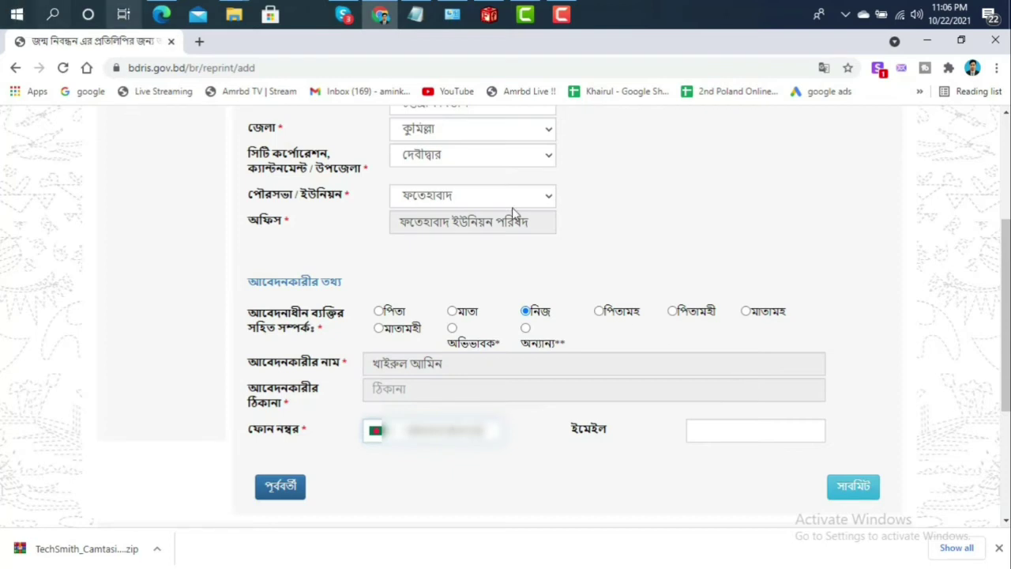
pyautogui.click(720, 436)
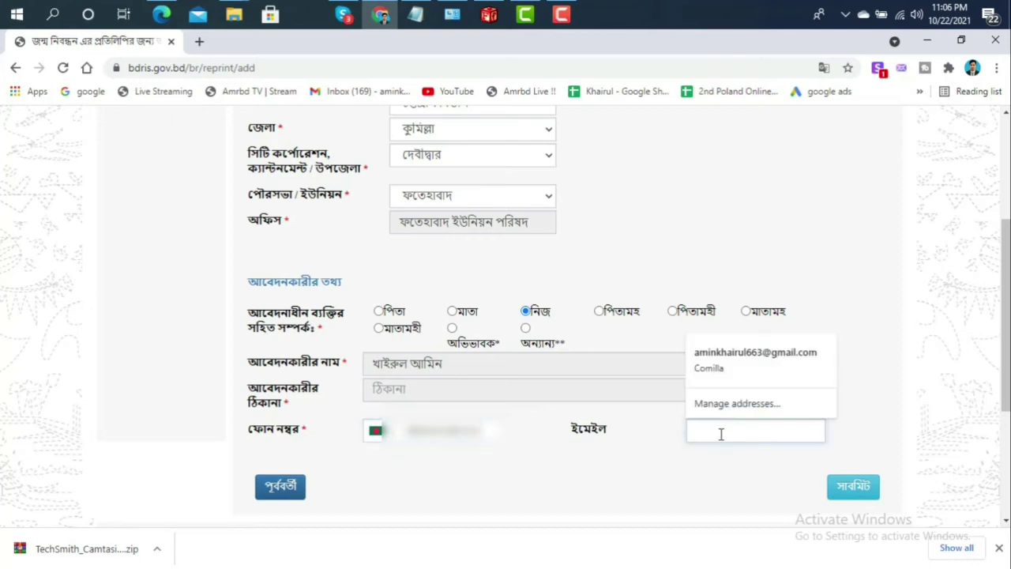
pyautogui.click(729, 365)
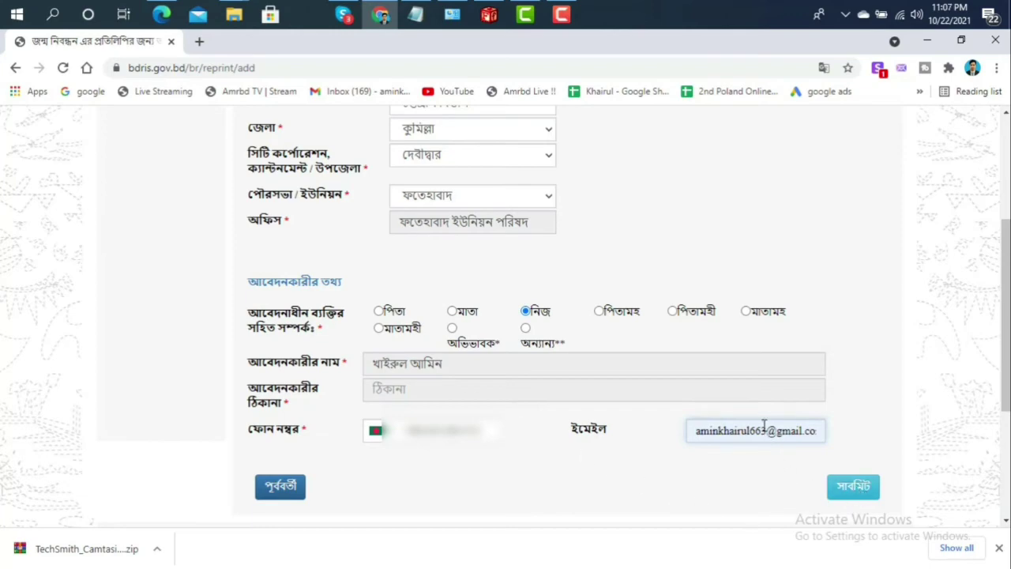
pyautogui.scroll(2, 477, 419)
pyautogui.scroll(2, 478, 416)
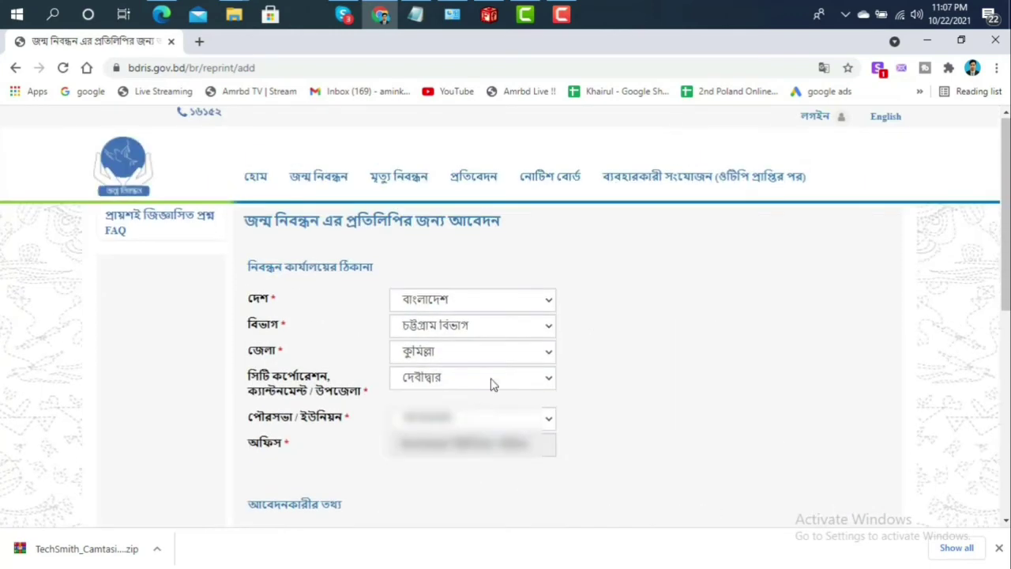
pyautogui.scroll(-4, 494, 387)
# Submit the completed reprint application with the সাবমিট button
pyautogui.scroll(-1, 818, 481)
pyautogui.click(851, 414)
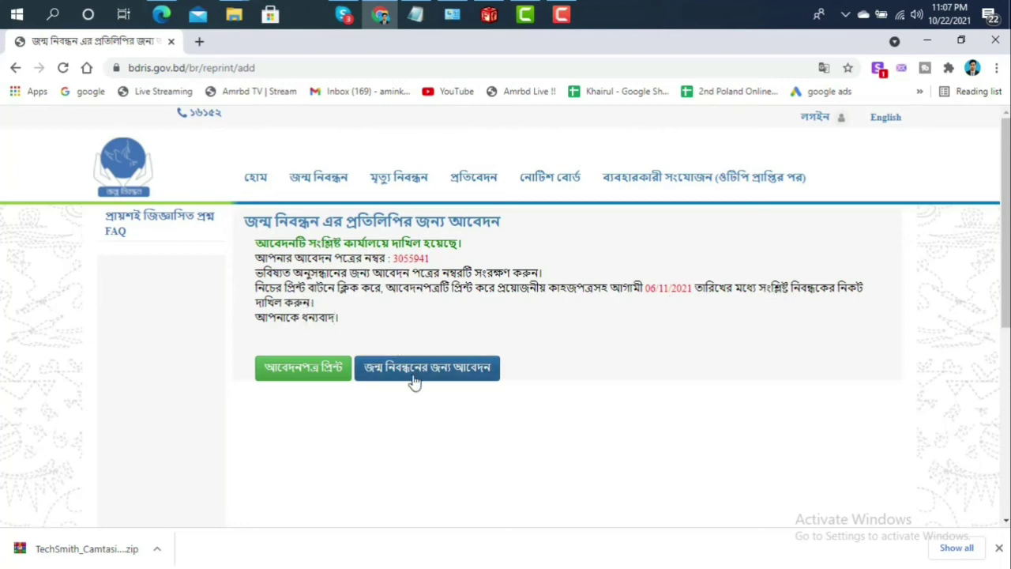
# Produce the আবেদনপত্র প্রিন্ট application form preview, then minimize it
pyautogui.click(332, 379)
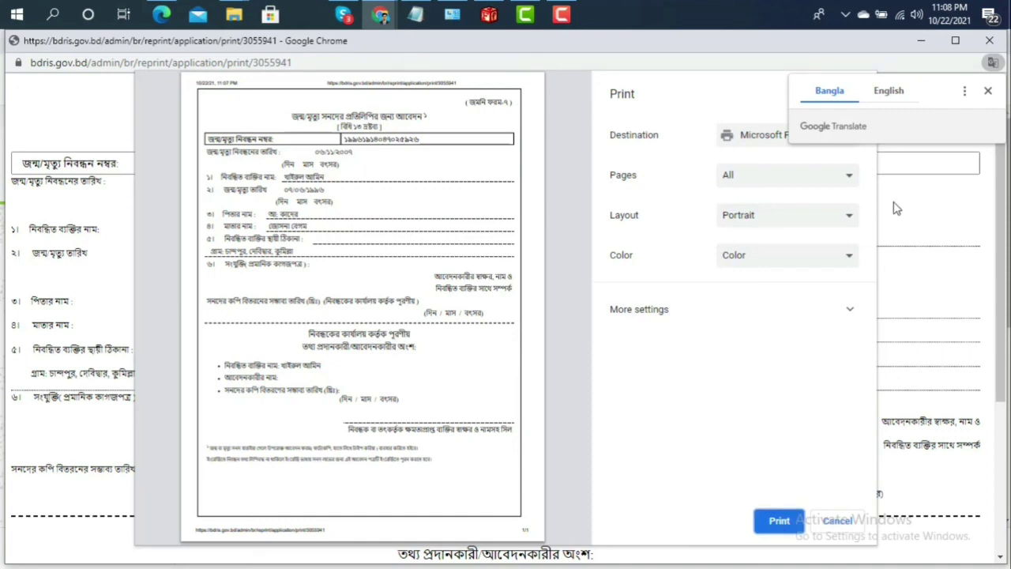
pyautogui.click(918, 45)
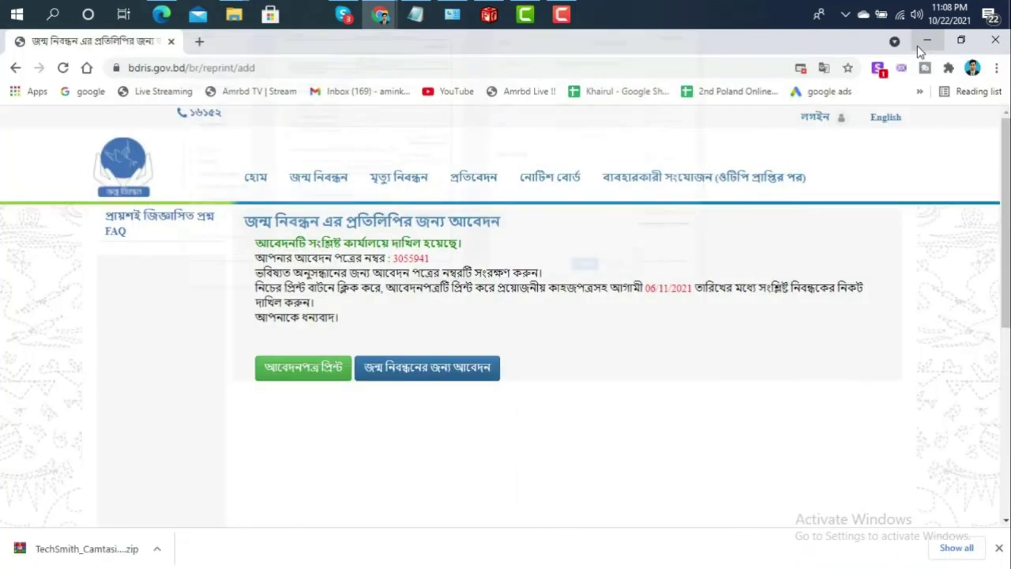
# Minimize Chrome and disconnect the computer from its Wi-Fi network
pyautogui.click(917, 45)
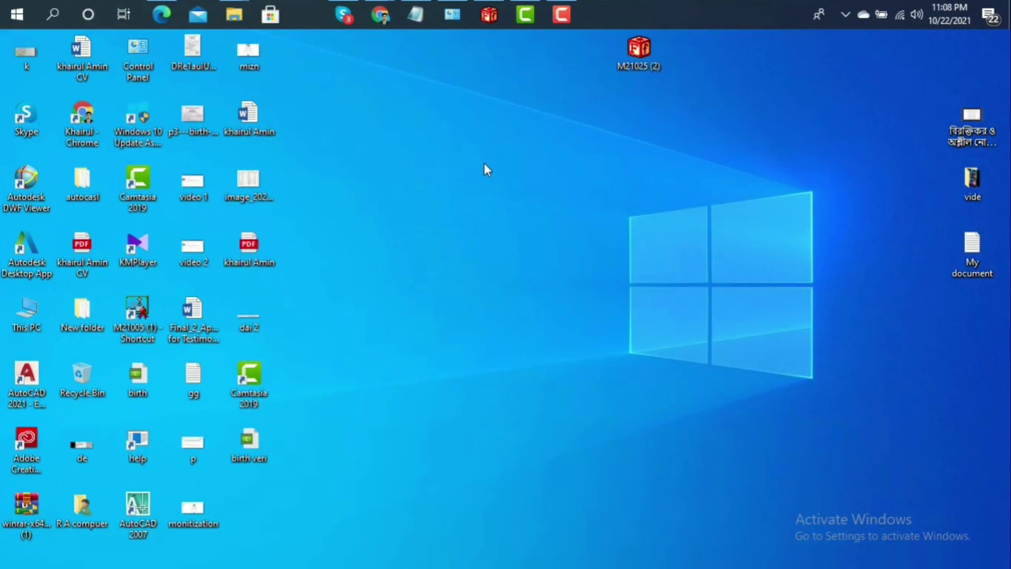
pyautogui.click(560, 22)
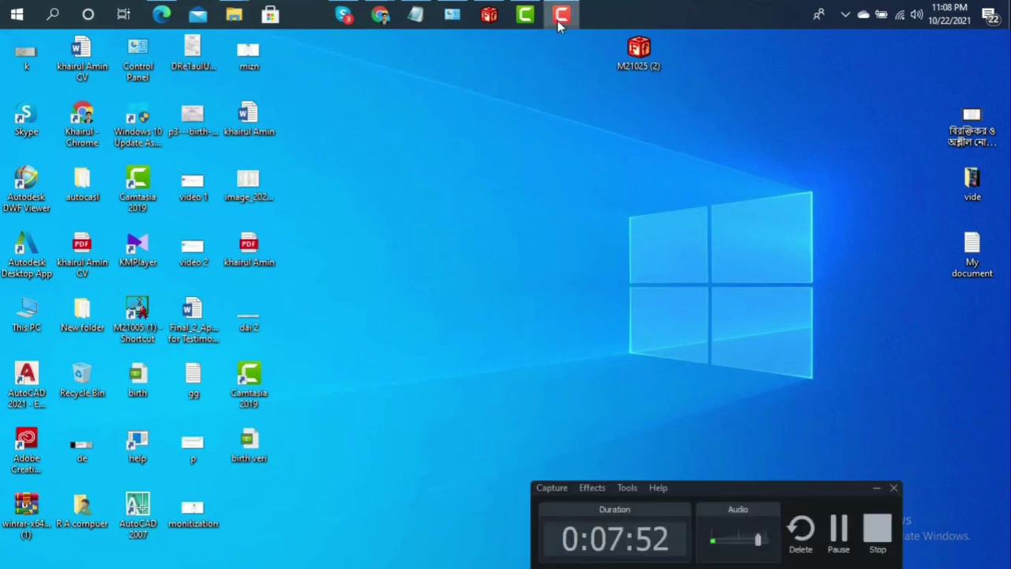
pyautogui.click(901, 15)
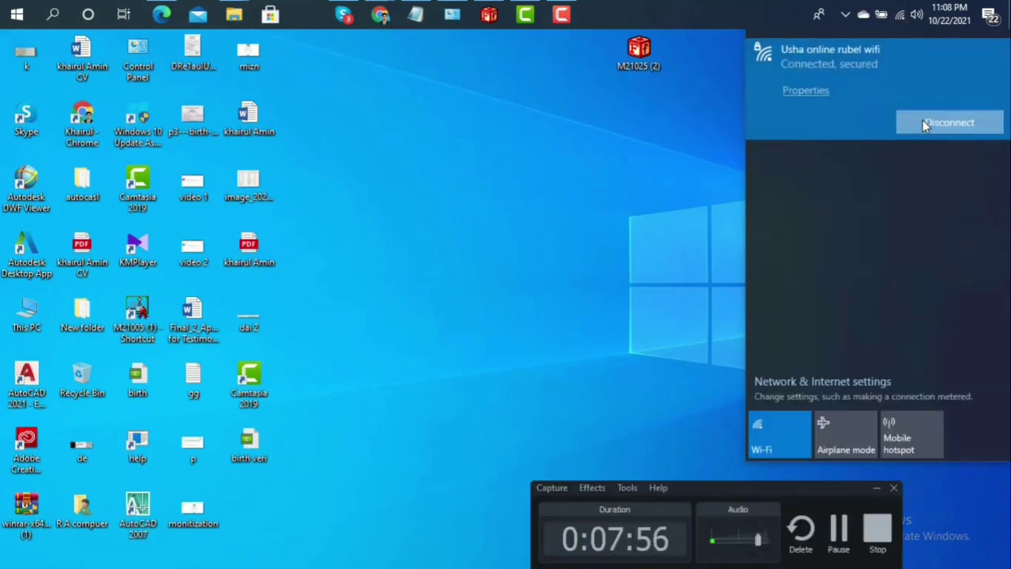
pyautogui.click(923, 123)
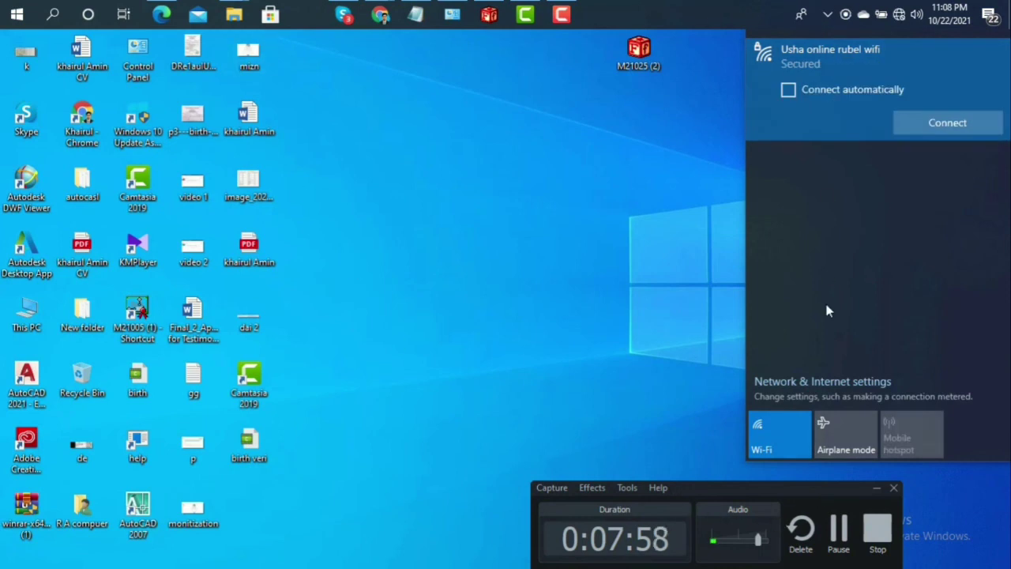